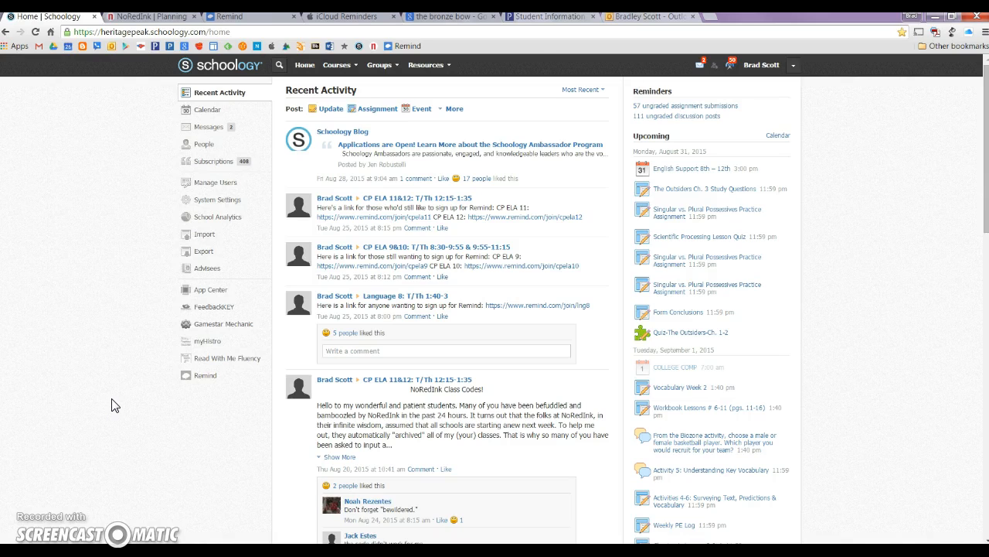
left_click(122, 404)
left_click(357, 68)
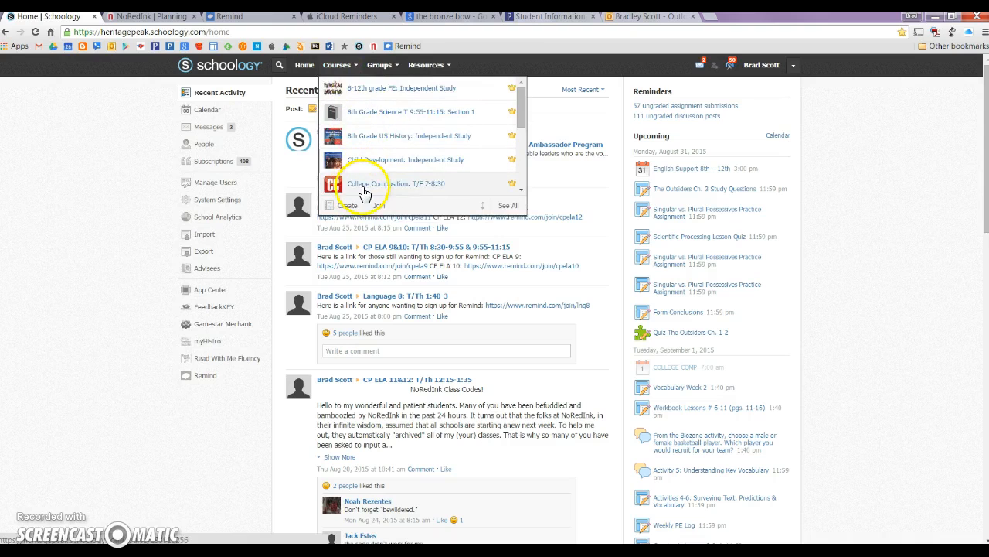
left_click(265, 247)
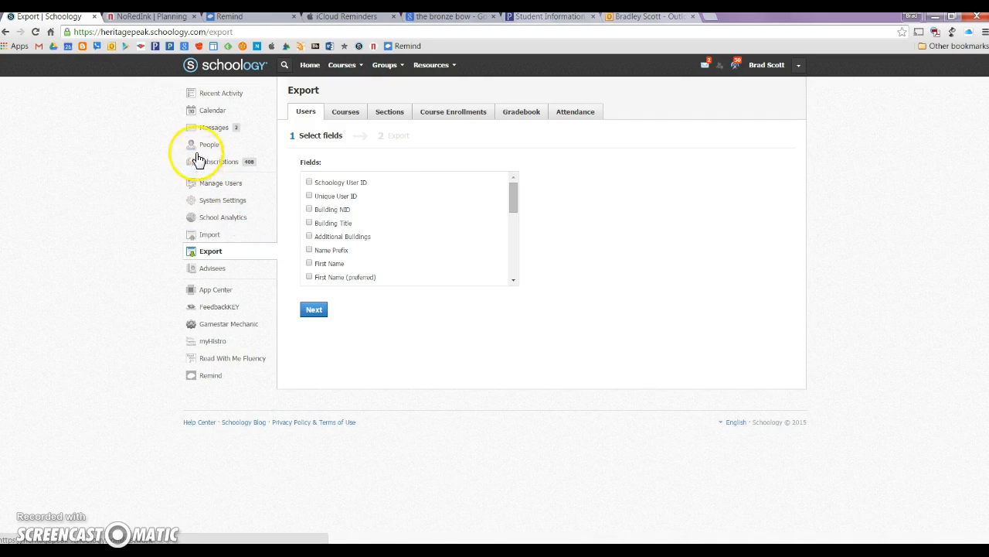
Open the profile of the student with the Batman picture from the school's People directory.
left_click(208, 147)
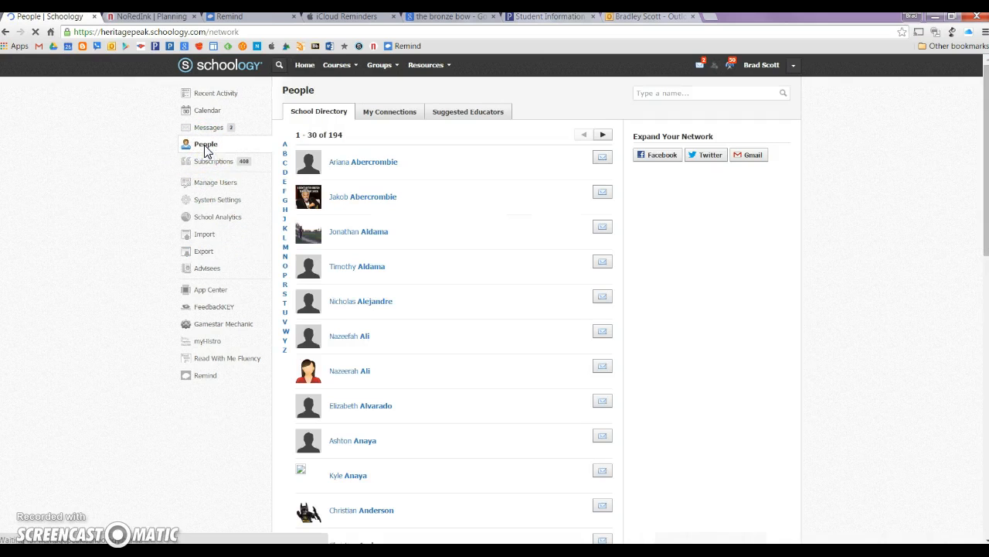
left_click_drag(985, 236, 933, 274)
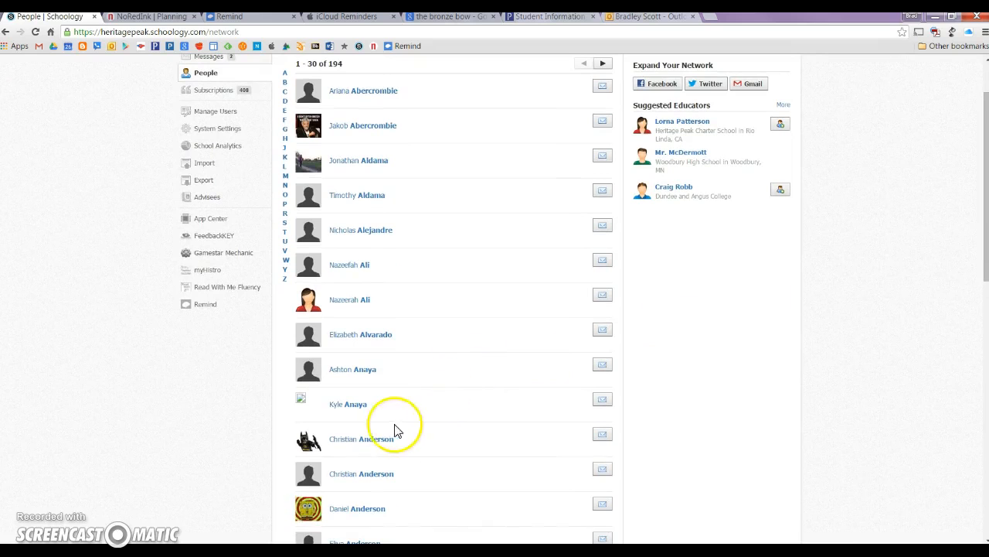
left_click(341, 446)
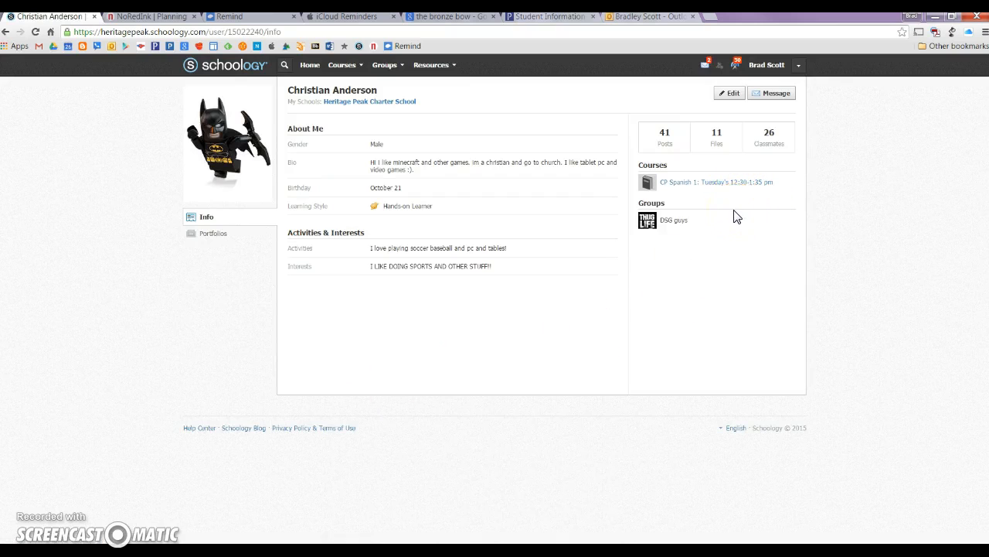
Open the CP Spanish 1: Tuesday's 12:30-1:35 pm course from the student's profile and enroll in it as an admin.
left_click(702, 185)
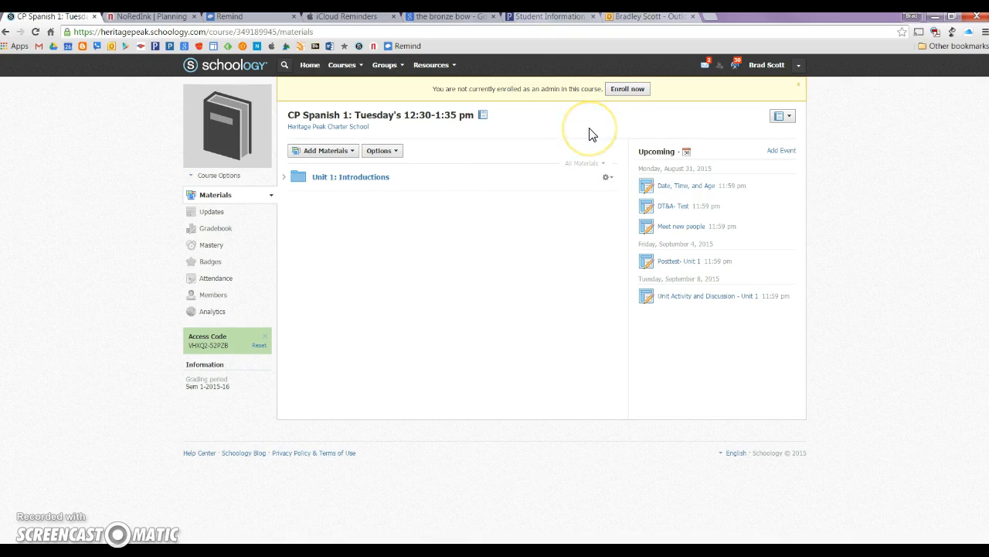
left_click(626, 90)
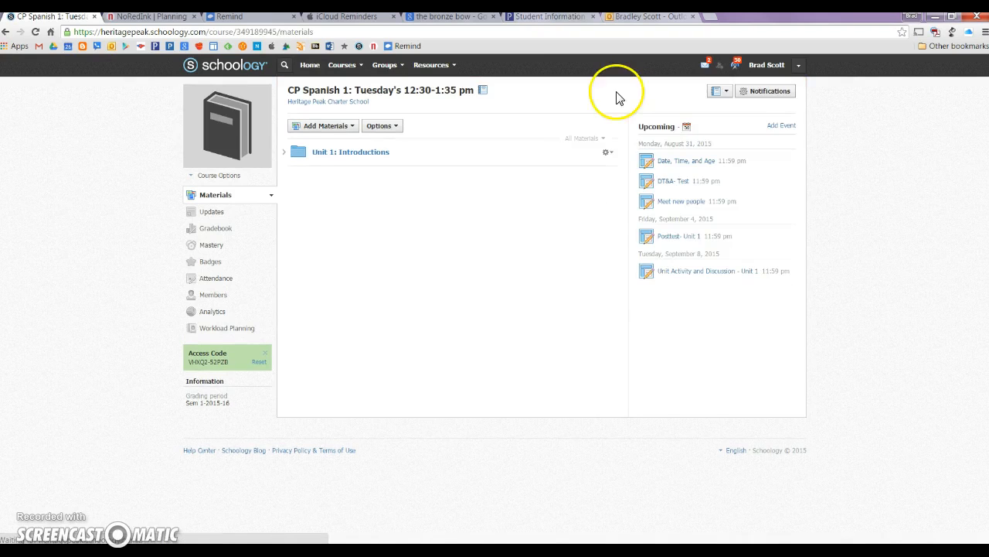
left_click(494, 188)
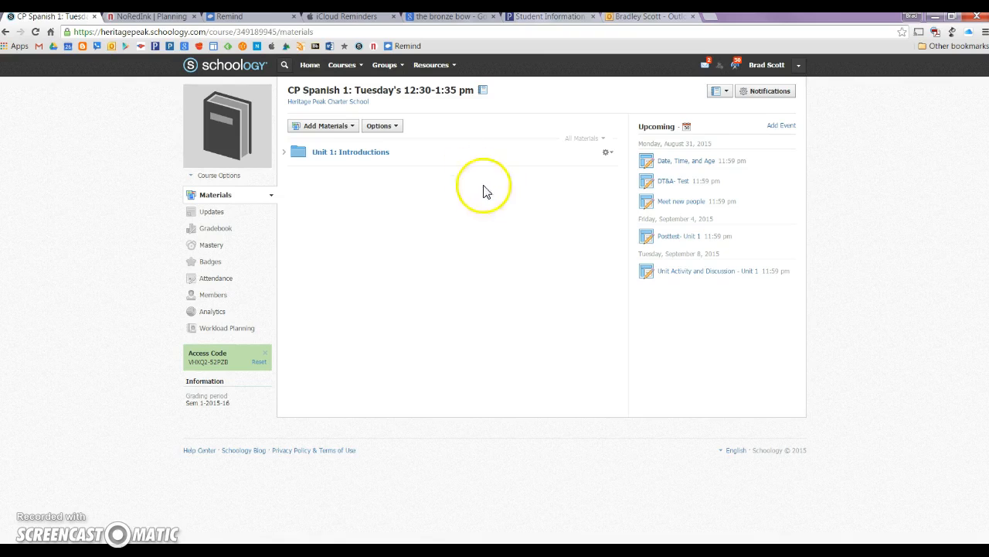
Check the personal course list for the CP Spanish 1: Tuesday's 12:30-1:35 pm course.
left_click(359, 66)
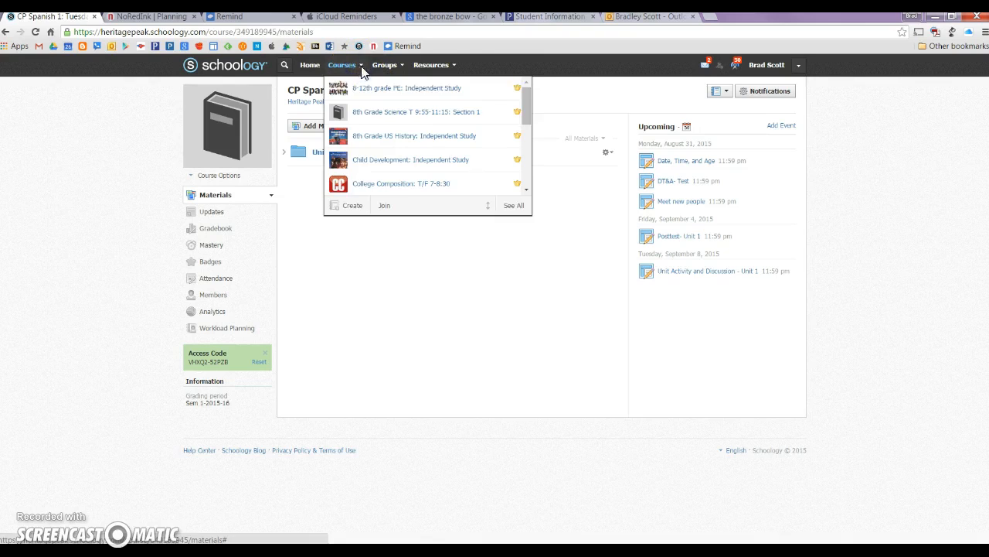
left_click_drag(529, 108, 525, 164)
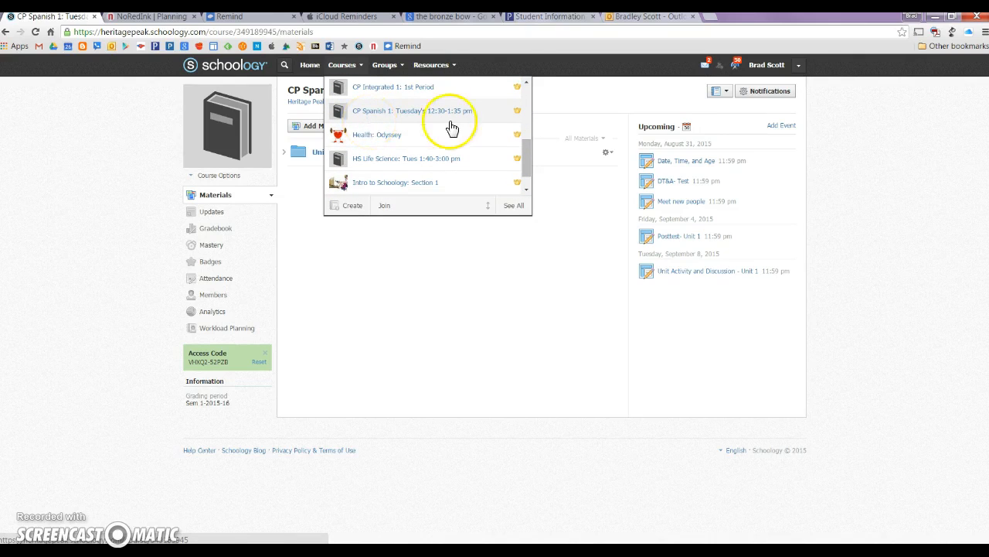
left_click(562, 109)
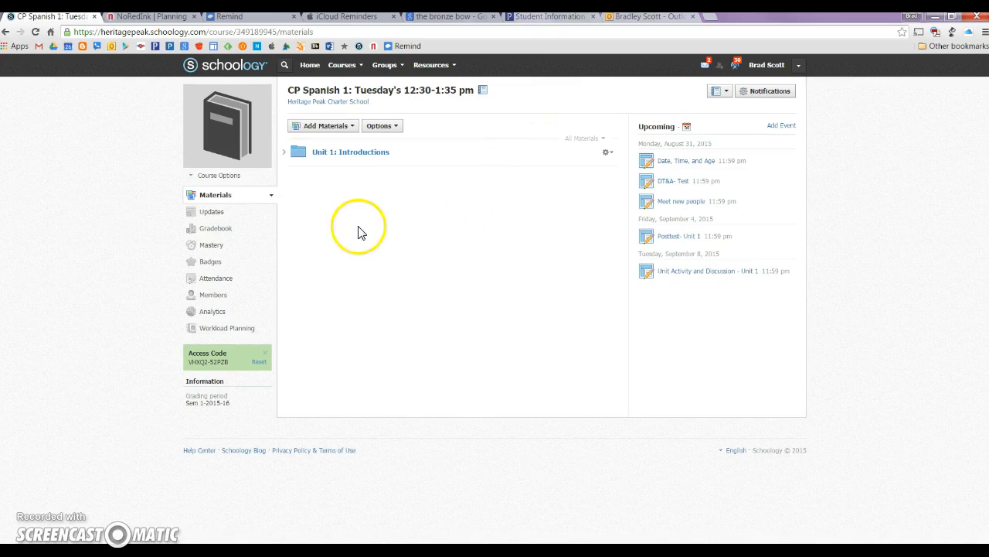
View the first-listed student's grade report in the course gradebook and check the assignment "Discussing What Country You're From".
left_click(219, 234)
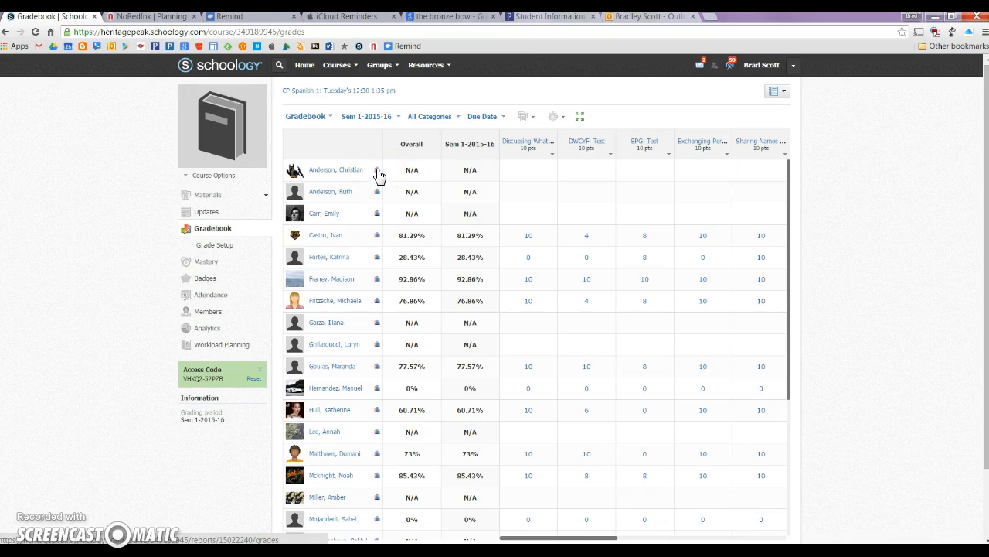
left_click(377, 171)
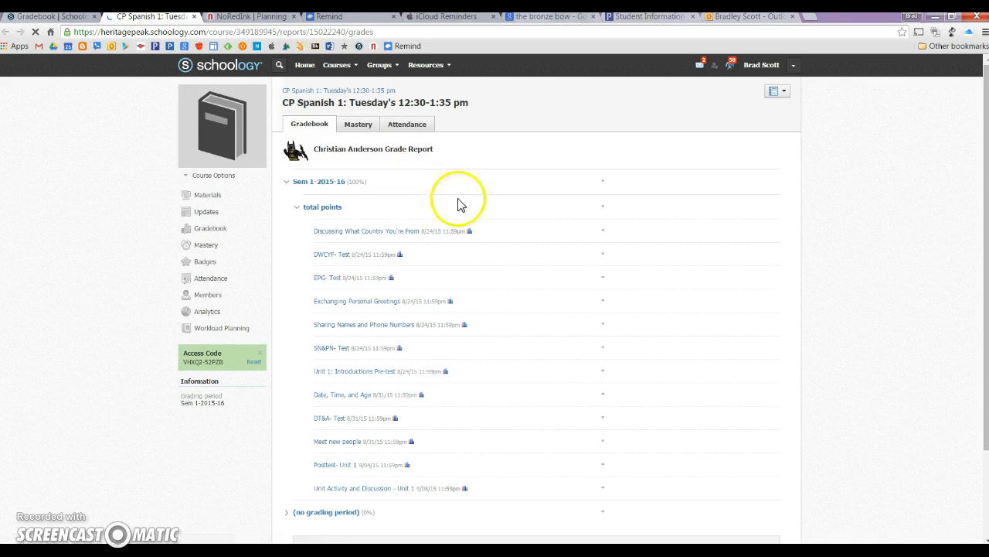
left_click_drag(985, 162, 971, 184)
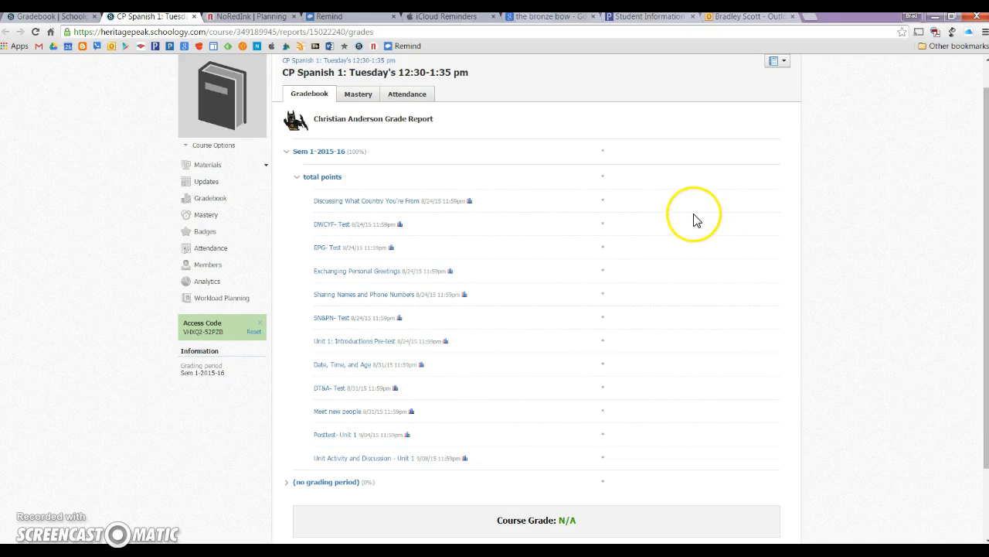
left_click(355, 203)
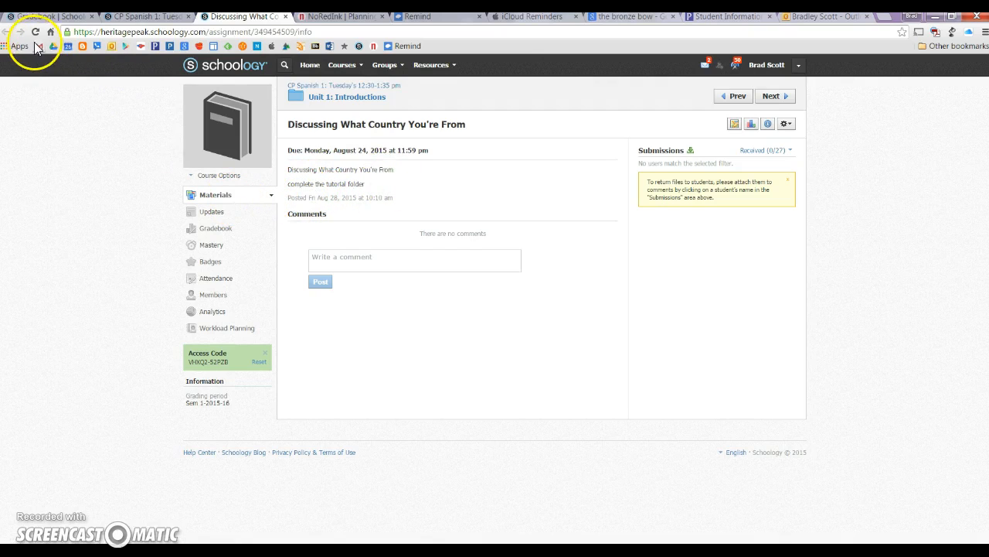
left_click(136, 17)
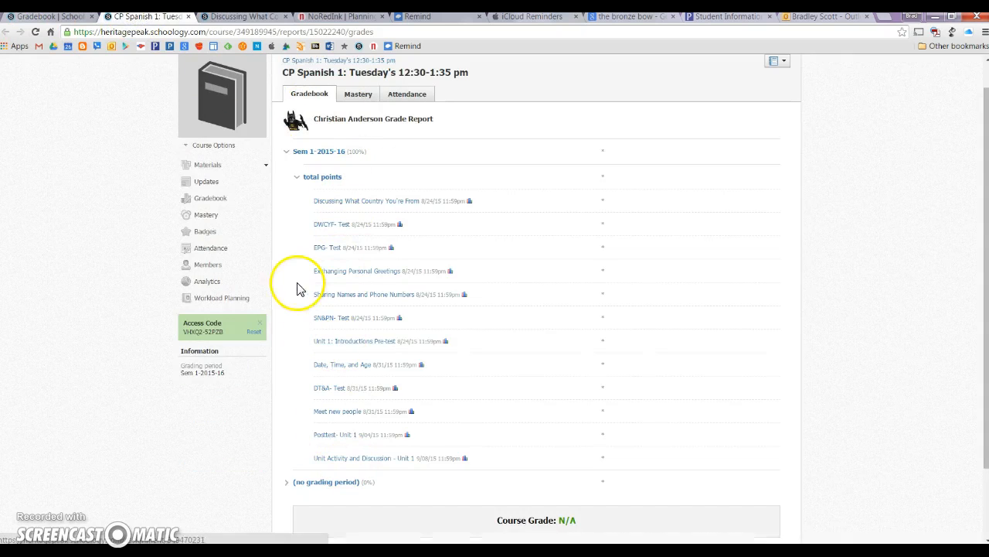
Expand the Unit 1: Introductions folder in the course materials and review its assignments.
left_click(207, 168)
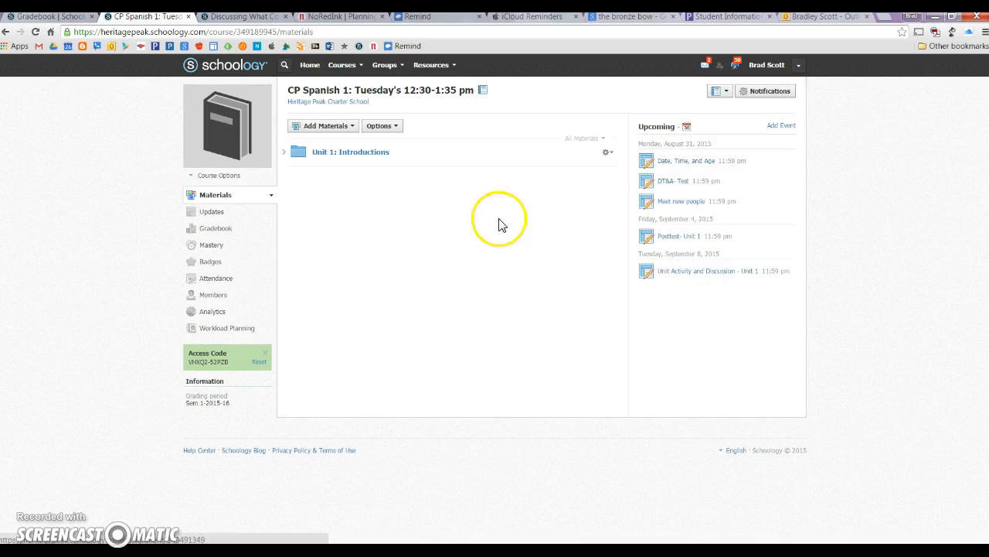
left_click(284, 153)
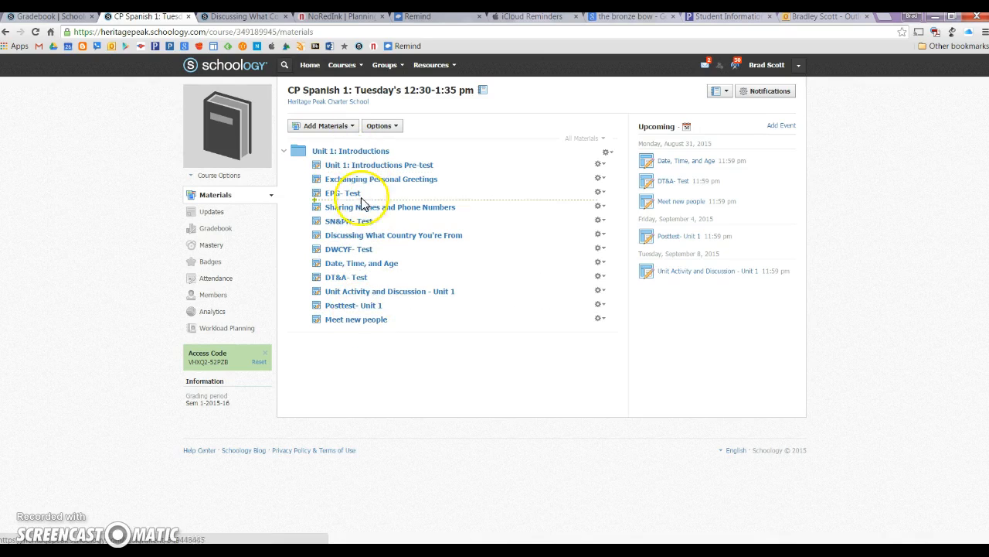
left_click(229, 219)
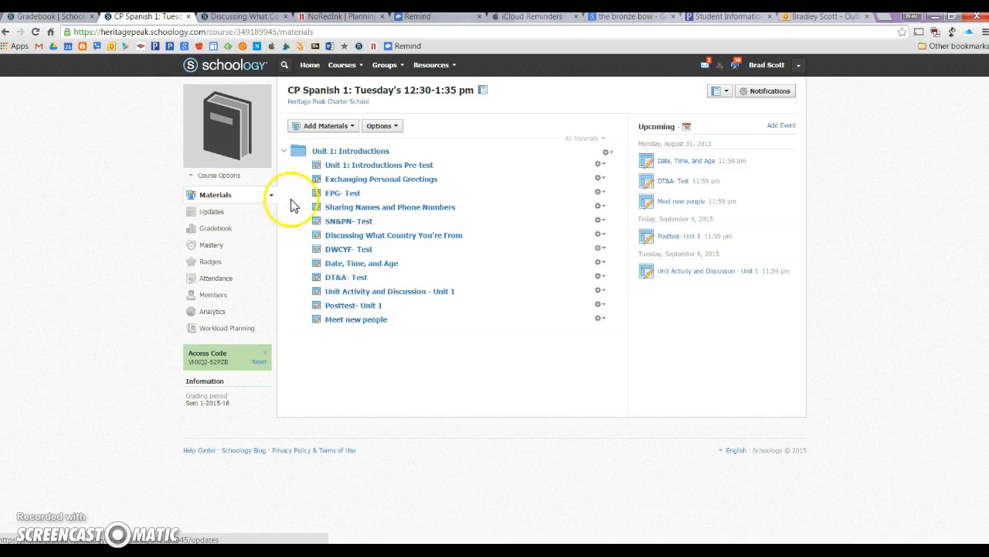
mouse_move(332, 164)
left_mouse_down()
mouse_move(348, 148)
mouse_move(348, 194)
mouse_move(345, 160)
left_mouse_up()
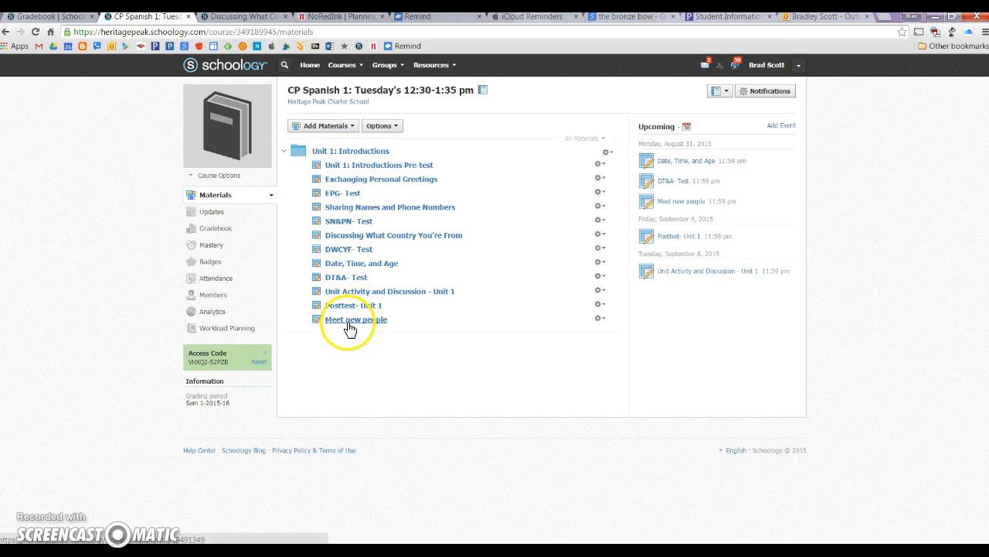
left_click(334, 169)
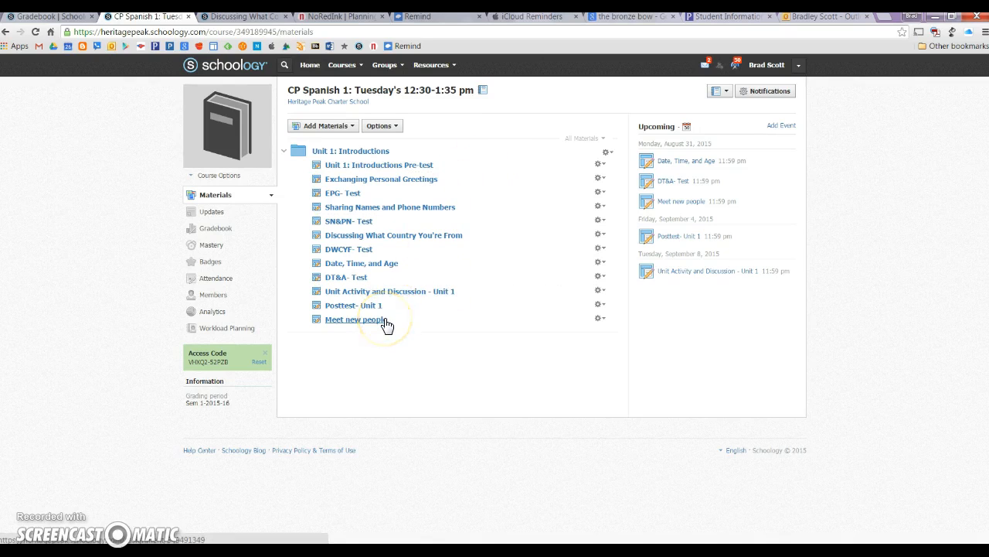
Go back to the People directory and reopen the CP Spanish 1: Tuesday's 12:30-1:35 pm course from the course list.
left_click(361, 67)
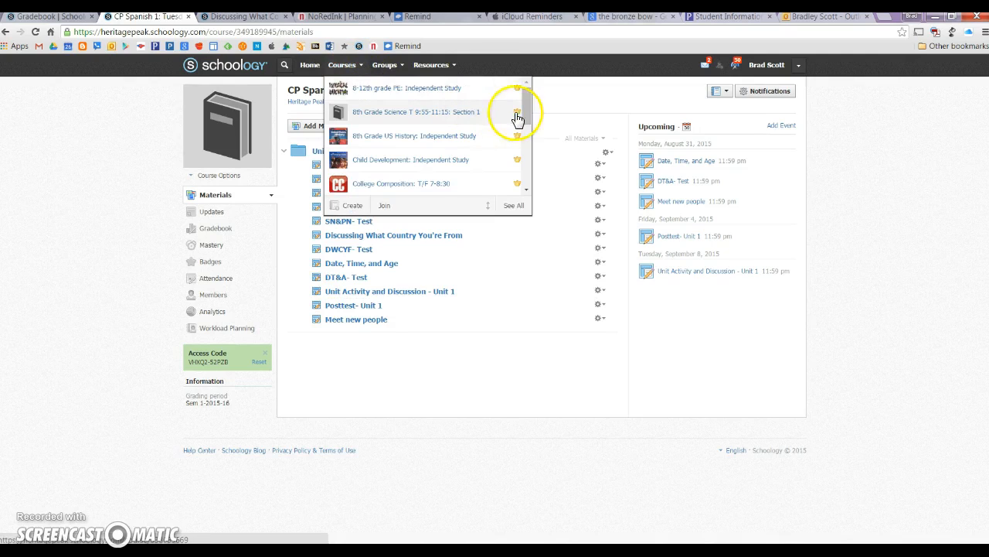
left_click_drag(525, 110, 529, 157)
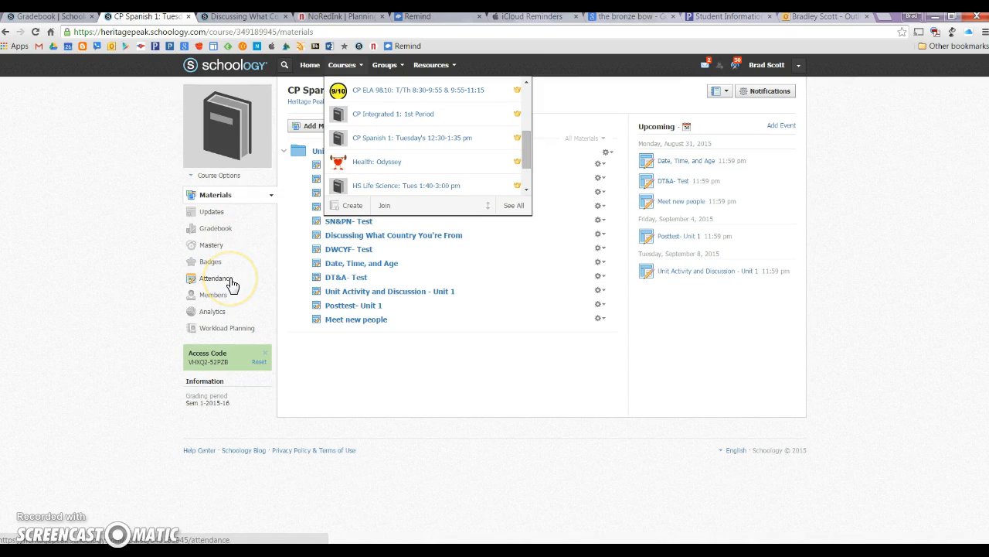
left_click(233, 67)
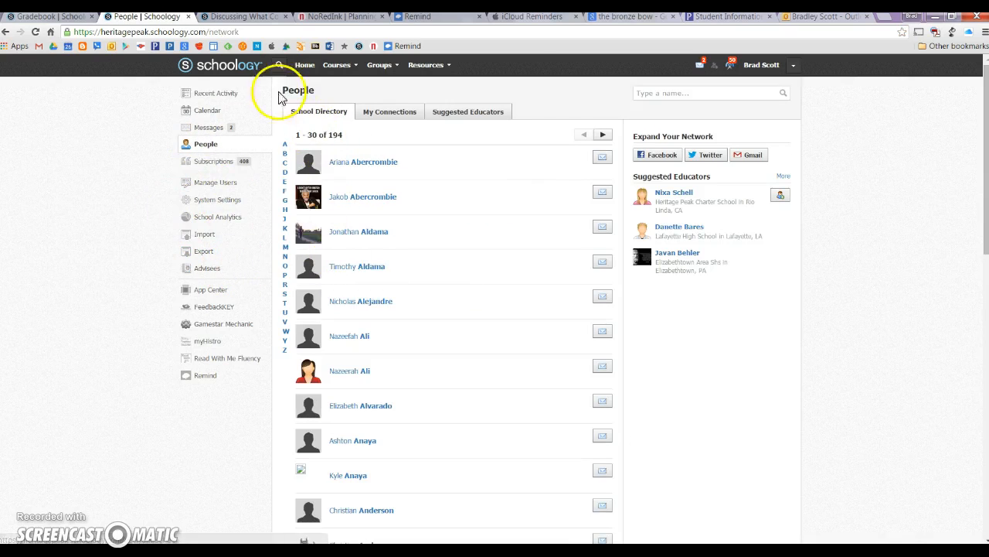
left_click(340, 70)
left_click_drag(520, 108, 523, 143)
left_click(446, 173)
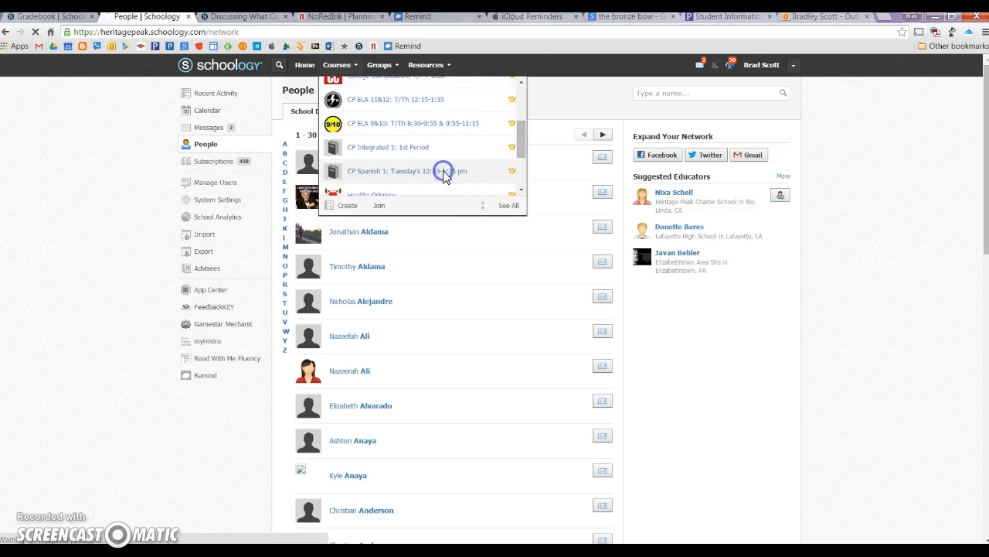
Display the member list of the CP Spanish 1 course.
left_click(224, 230)
left_click(205, 296)
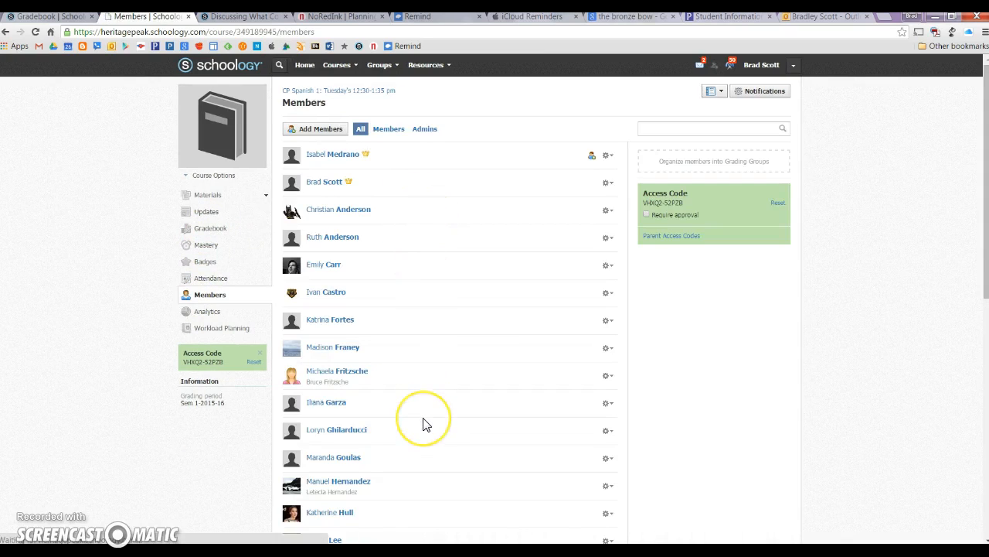
left_click(429, 351)
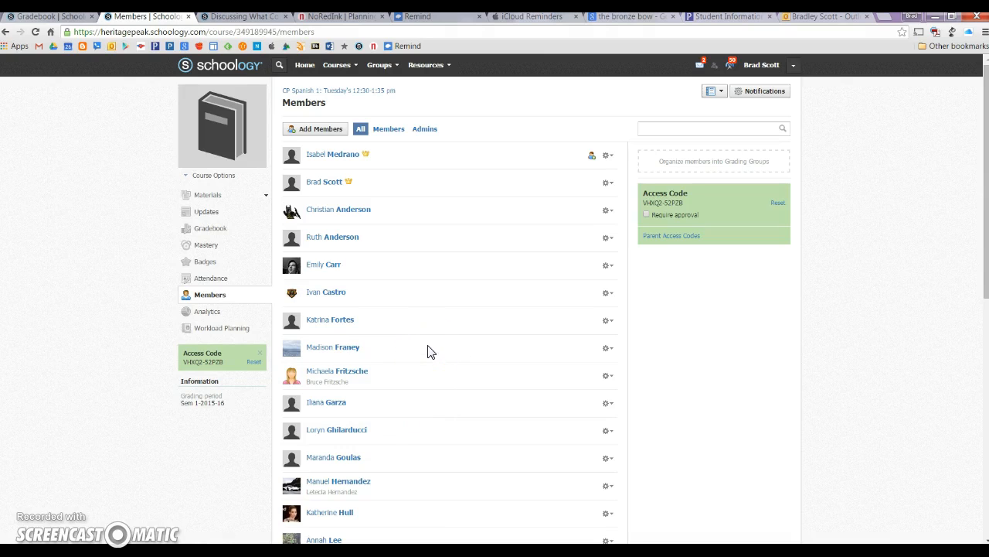
left_click(415, 331)
Open the profile of the student with the bear picture and go to the student's CP ELA 11&12: T/Th 12:15-1:35 course.
left_click(317, 299)
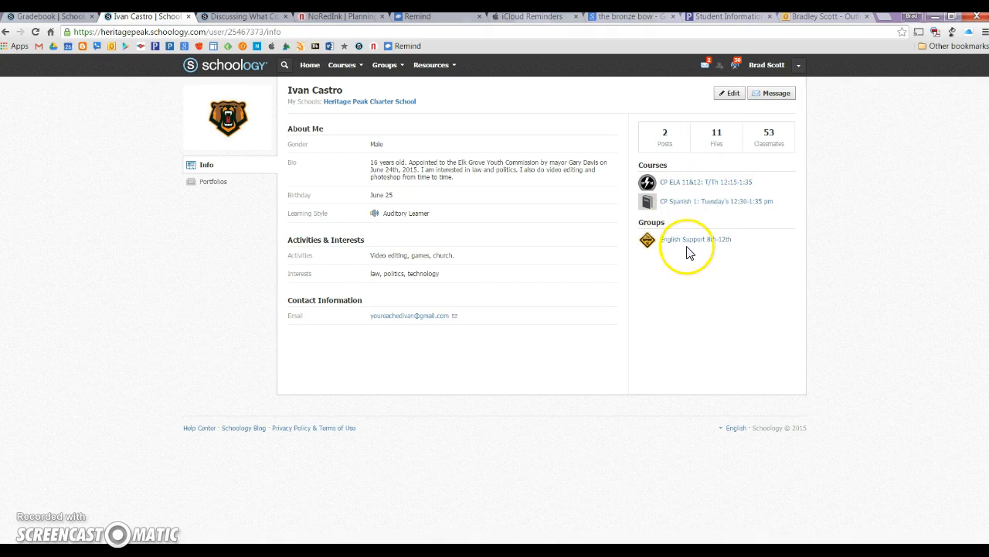
left_click(705, 185)
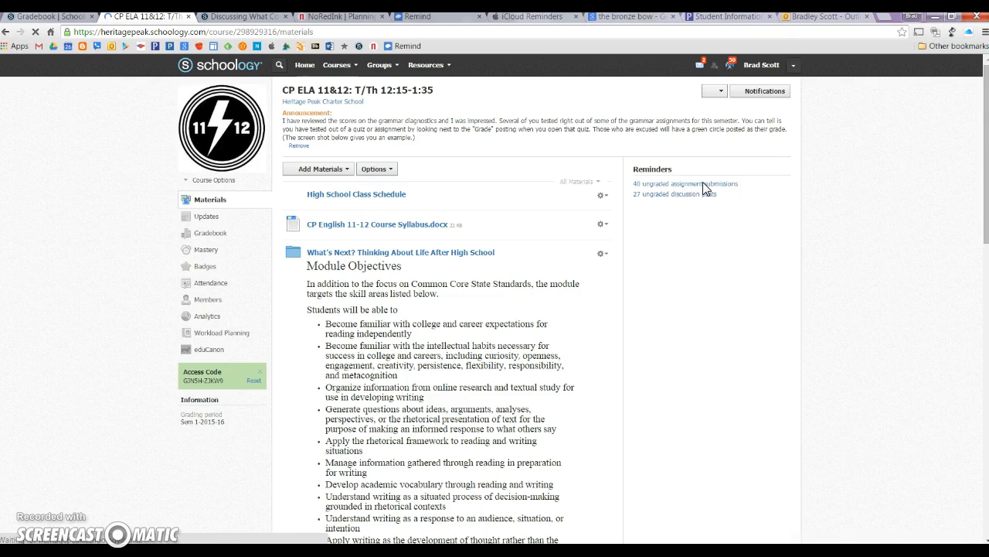